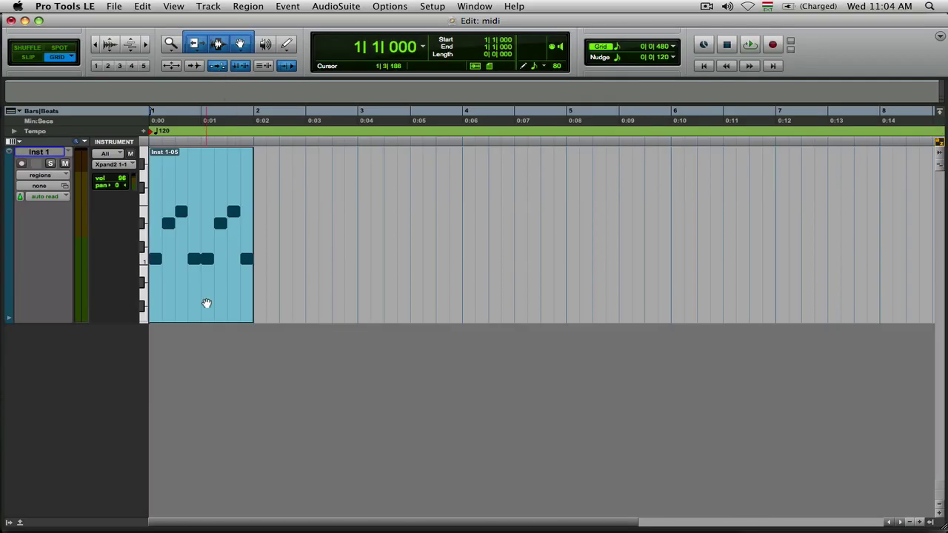
# Step: Select the one-bar MIDI region on the Inst 1 track and play it back, returning to the session start
pyautogui.doubleClick(207, 303)
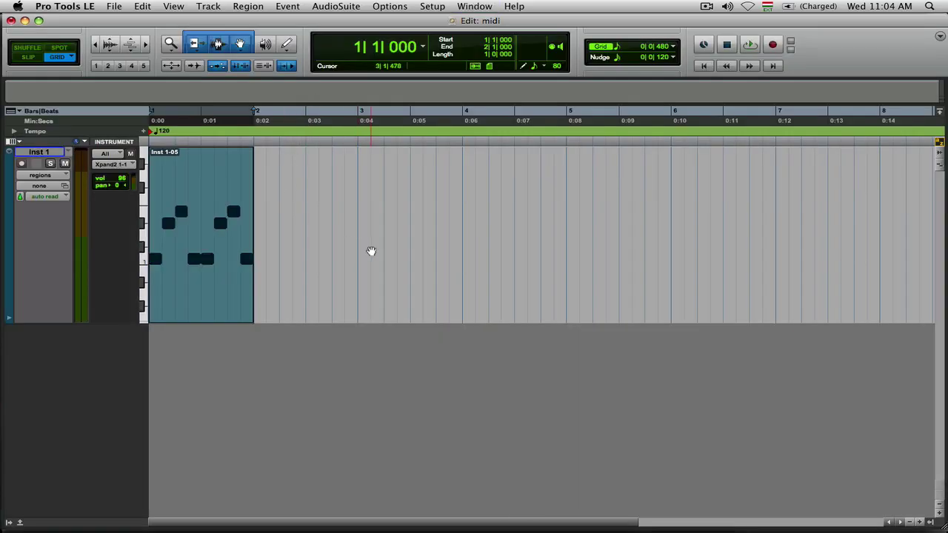
pyautogui.press('space')
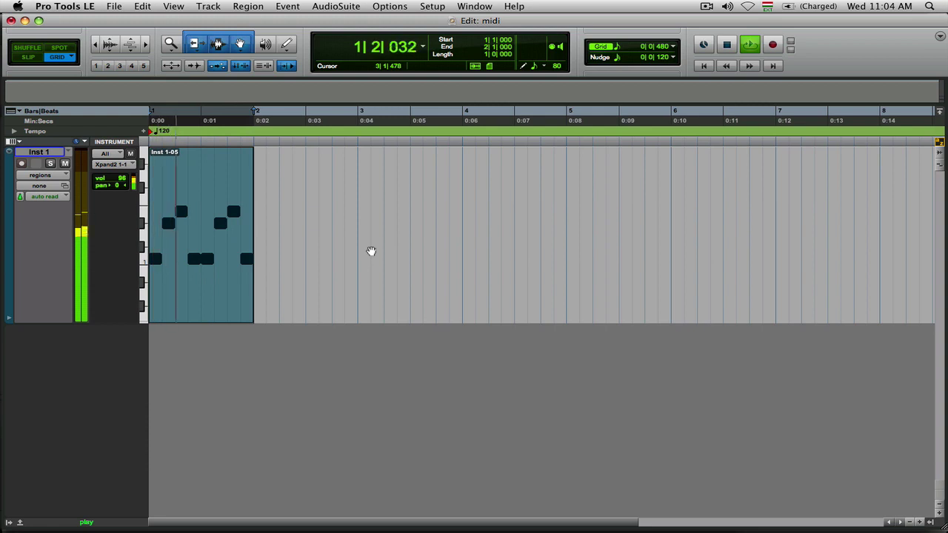
pyautogui.press('space')
pyautogui.press('Return')
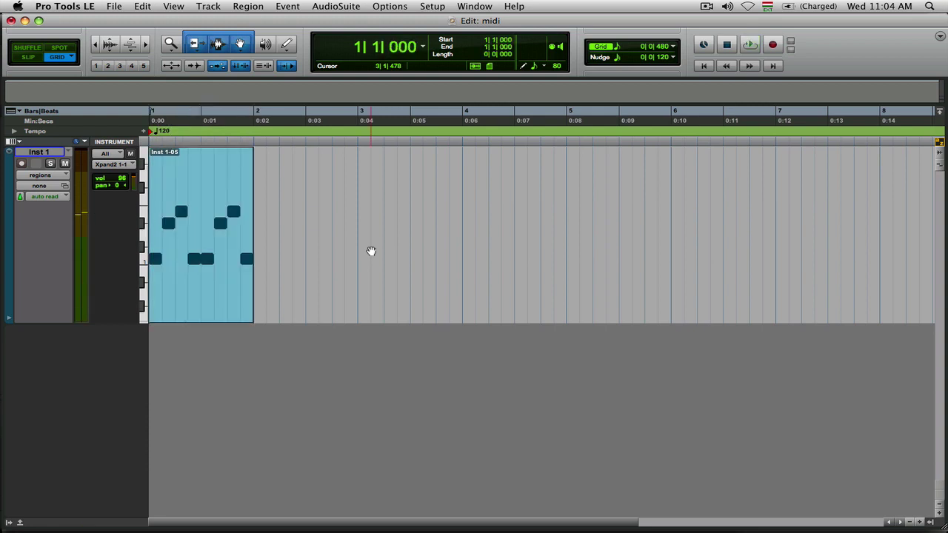
# Step: Loop the one-bar region on the Inst 1 track with the number of loops set to 8
pyautogui.click(222, 301)
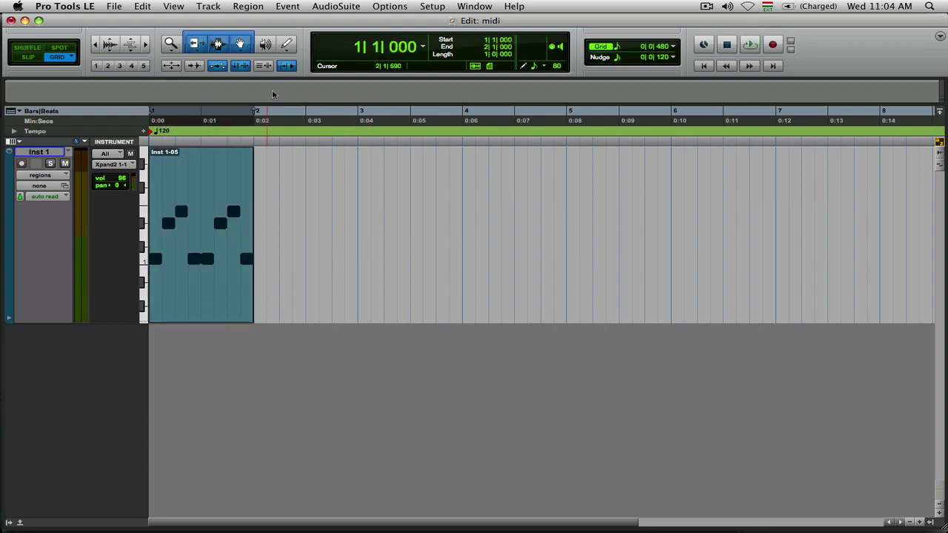
pyautogui.click(249, 6)
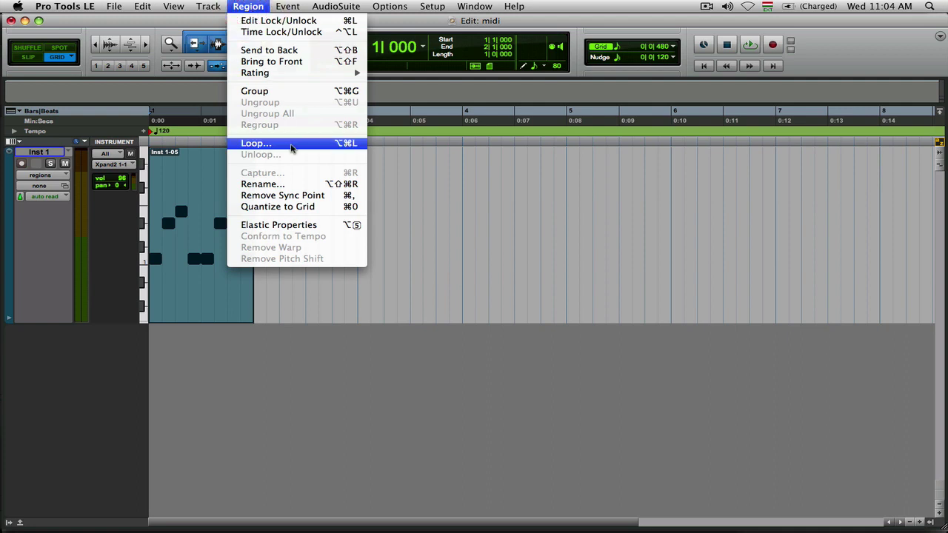
pyautogui.click(291, 148)
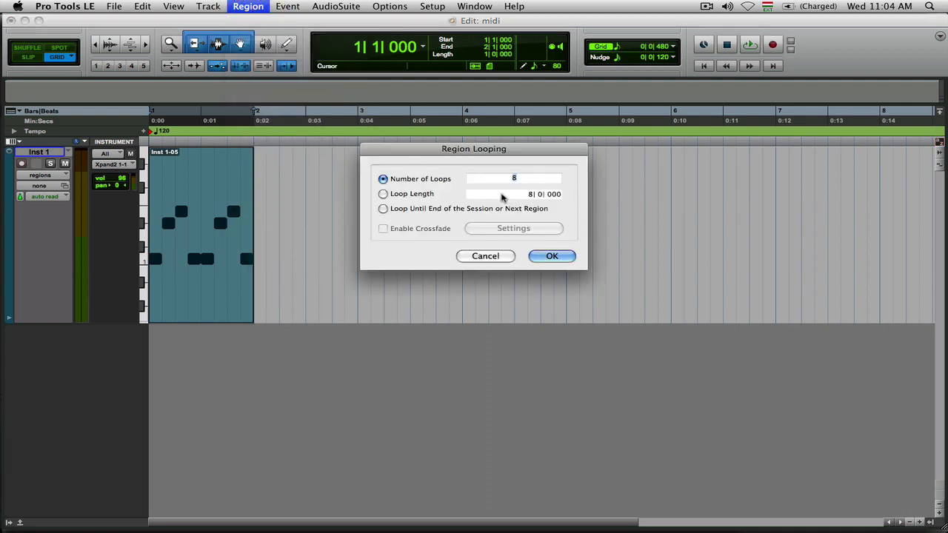
pyautogui.click(547, 265)
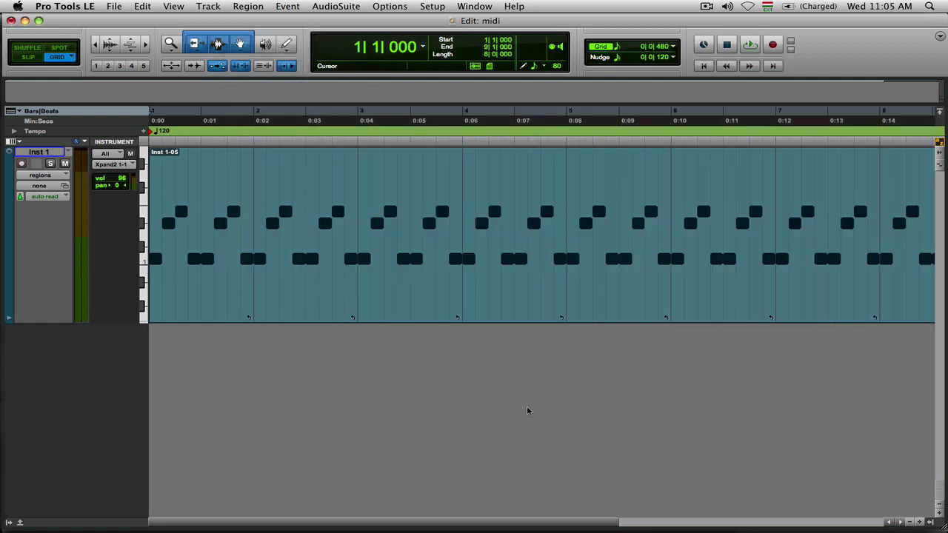
# Step: Audition the looped region for a few bars and return to the session start
pyautogui.press('space')
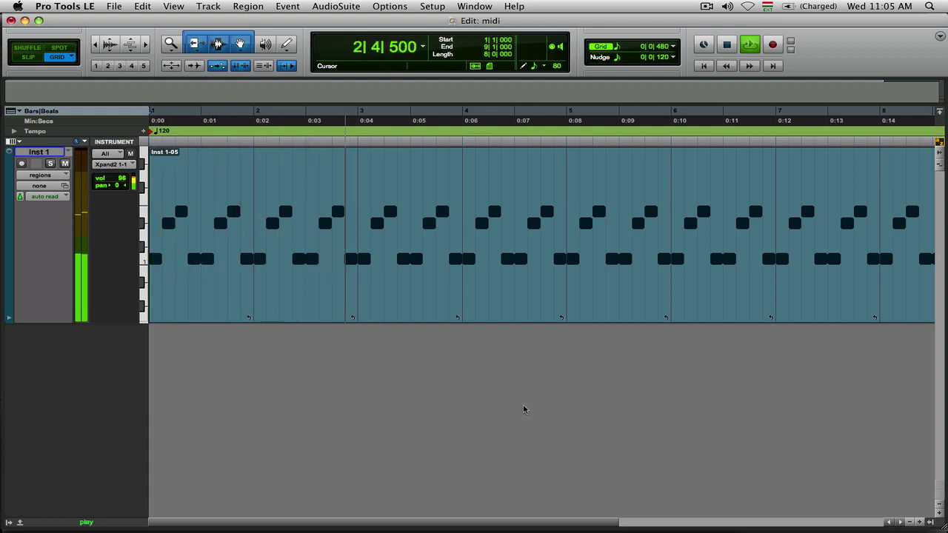
pyautogui.press('space')
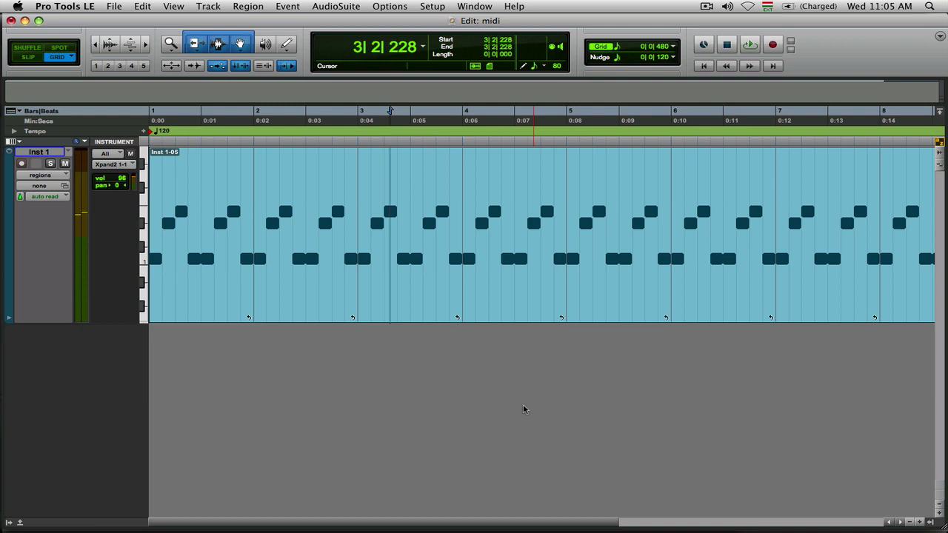
pyautogui.press('Return')
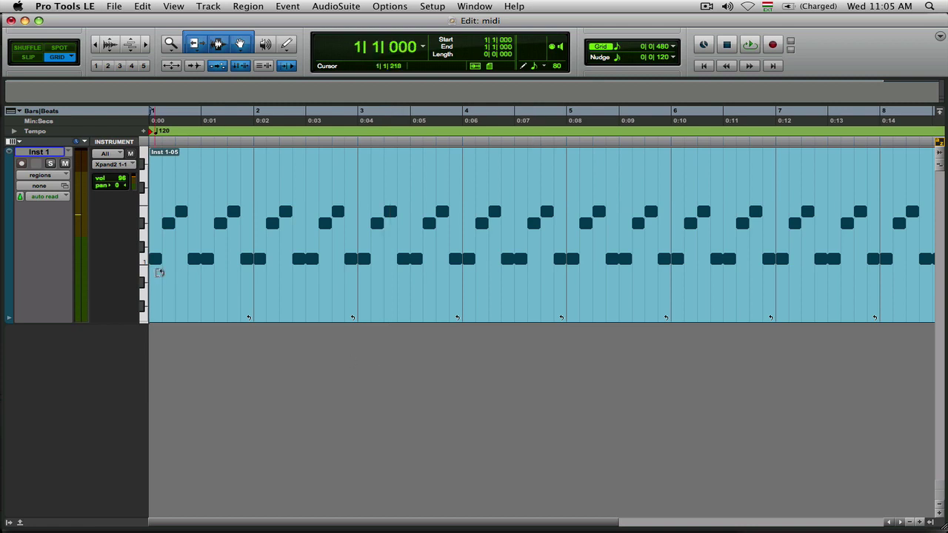
# Step: Open the looped region in the MIDI Editor and activate the Smart Tool
pyautogui.doubleClick(188, 299)
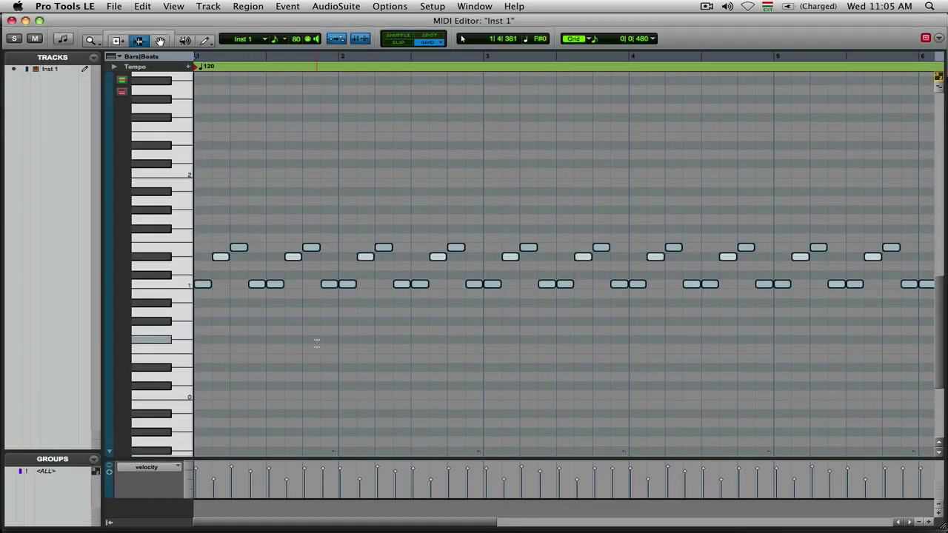
pyautogui.click(208, 300)
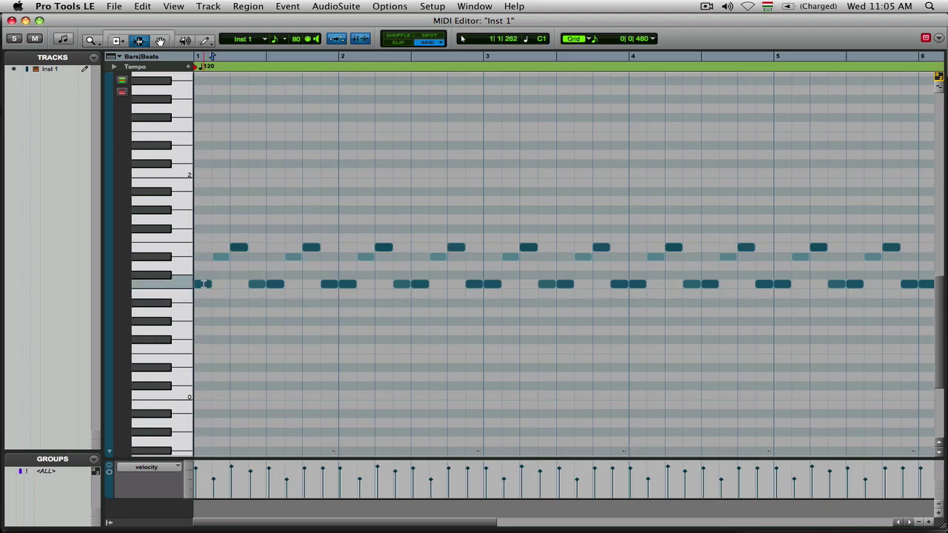
pyautogui.hotkey('F6', 'F7')
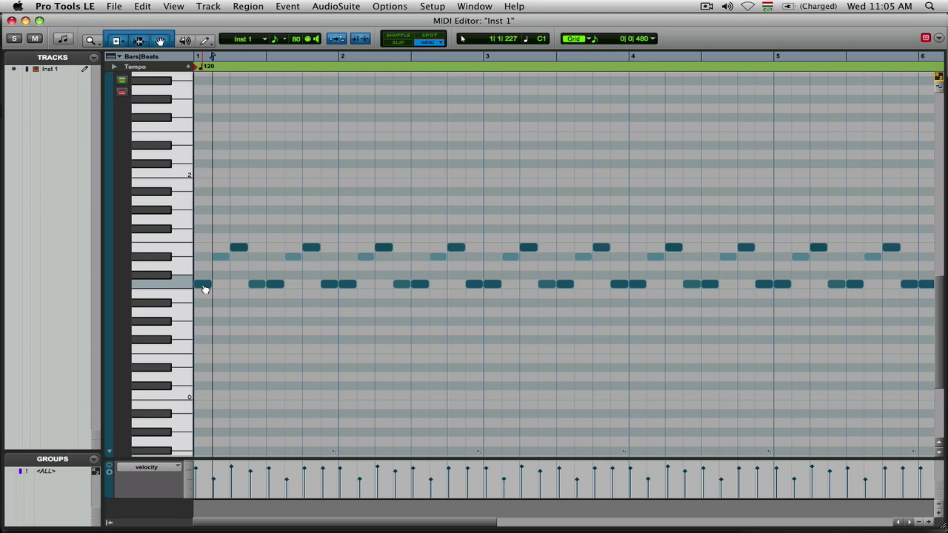
# Step: Add a C#1 note at the start of bar 1 and play back the looped pattern
pyautogui.moveTo(206, 289); pyautogui.dragTo(206, 282)
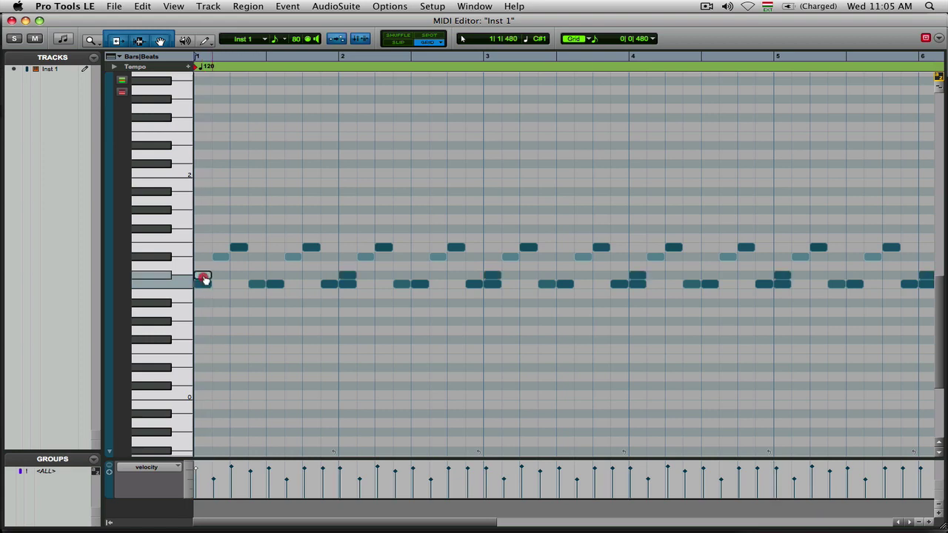
pyautogui.moveTo(206, 279); pyautogui.dragTo(206, 280)
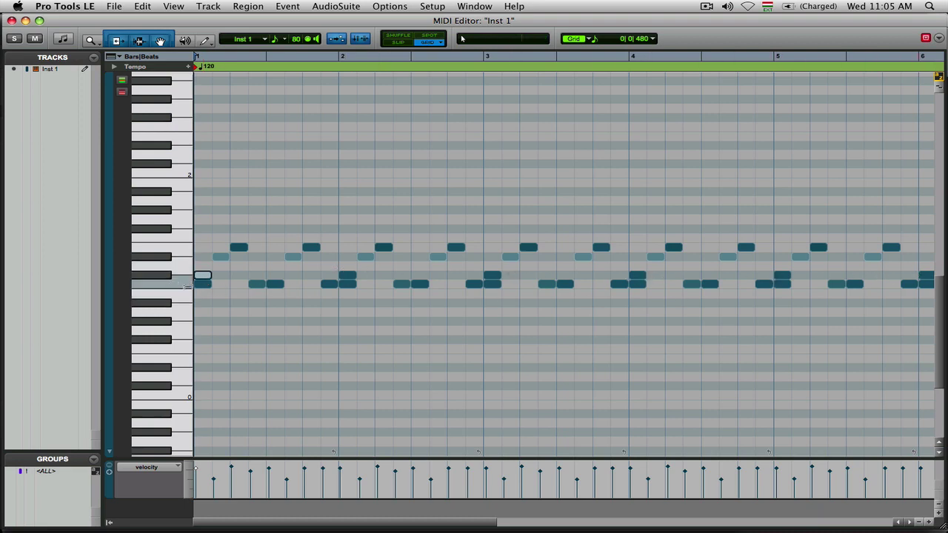
pyautogui.press('space')
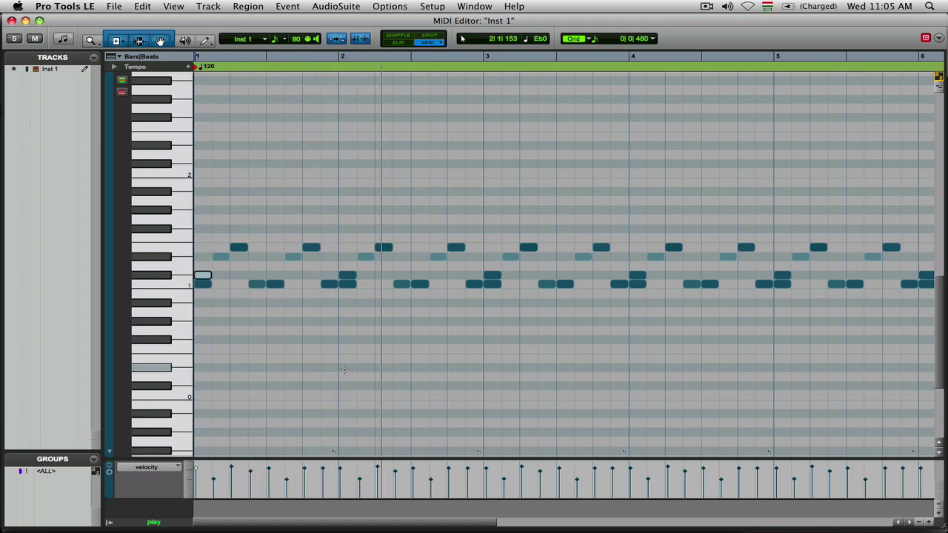
pyautogui.press('space')
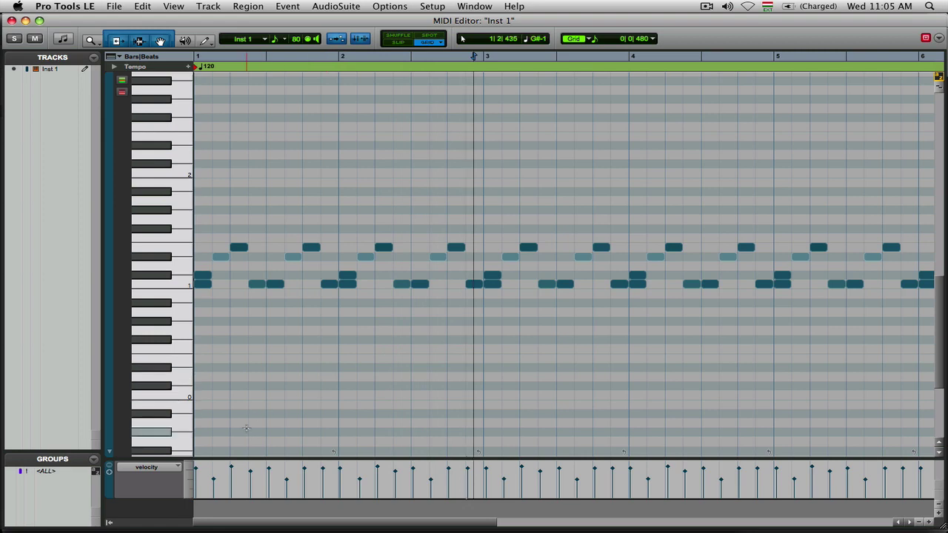
# Step: Delete the C#1 note at the start of bar 1 and play the loop again
pyautogui.click(208, 279)
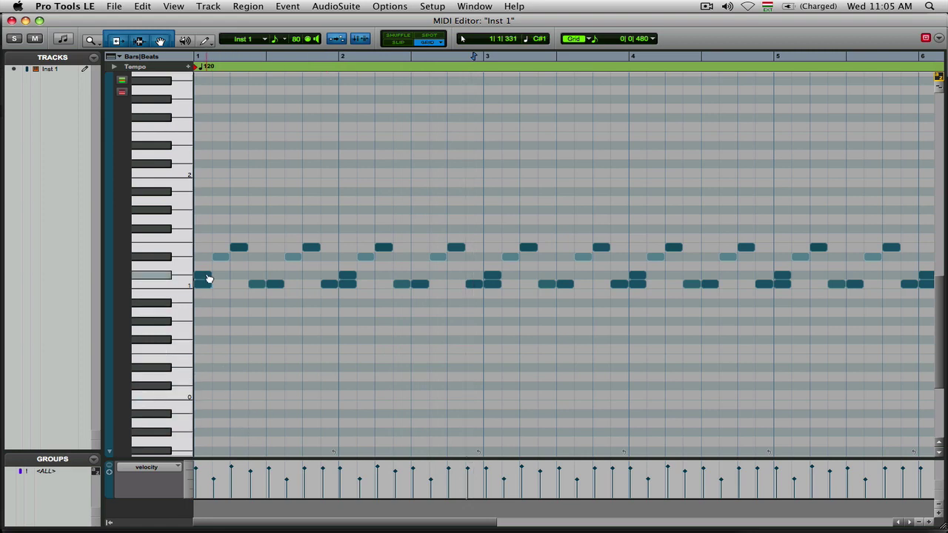
pyautogui.press('Delete')
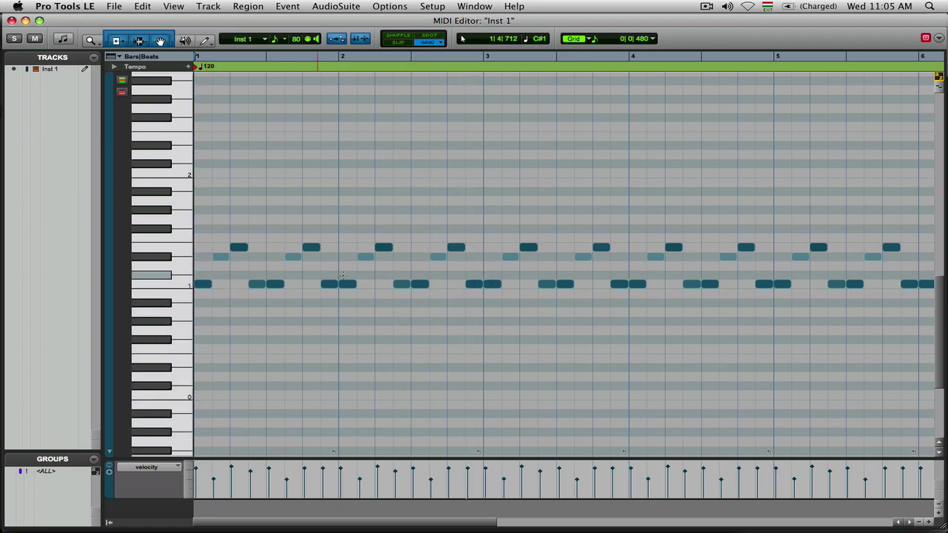
pyautogui.press('space')
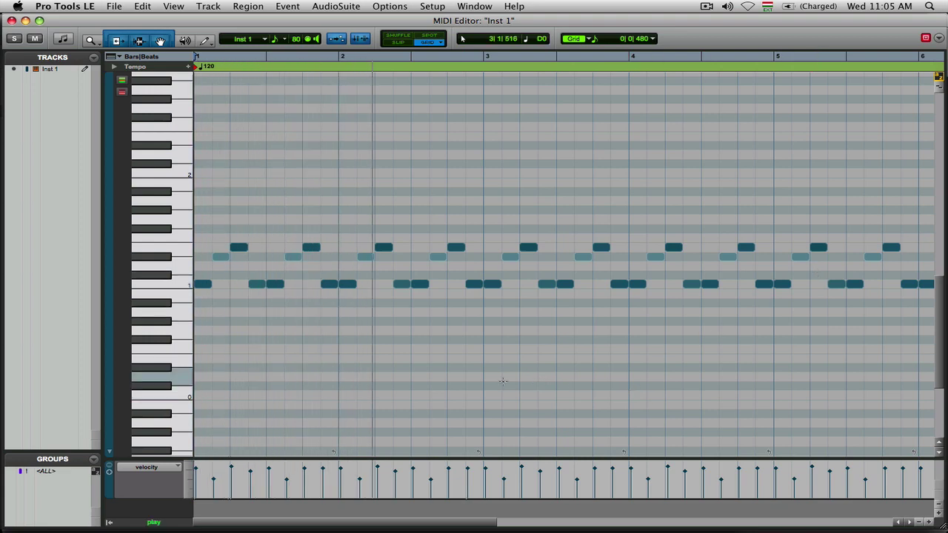
pyautogui.press('space')
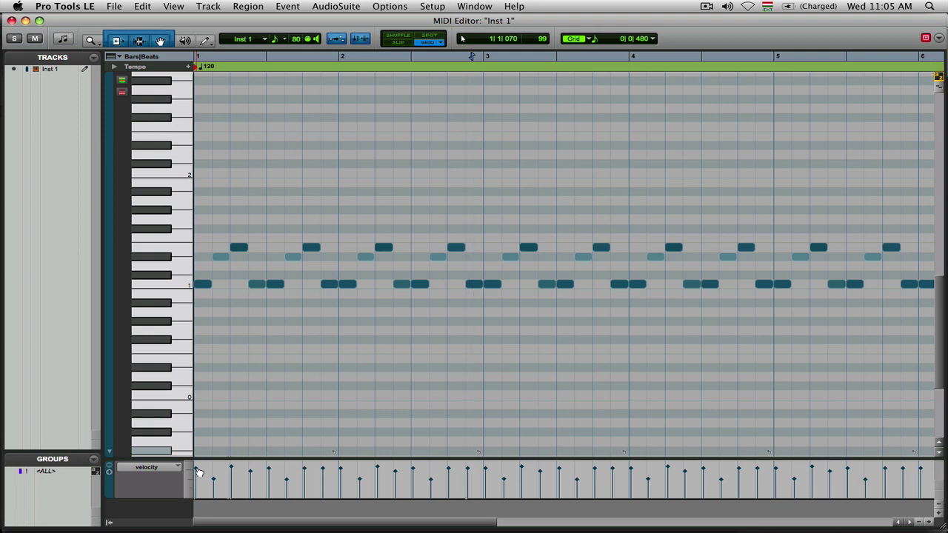
# Step: Raise the velocity of the first C1 note in bar 1 and listen to the loop
pyautogui.moveTo(198, 471); pyautogui.dragTo(198, 468)
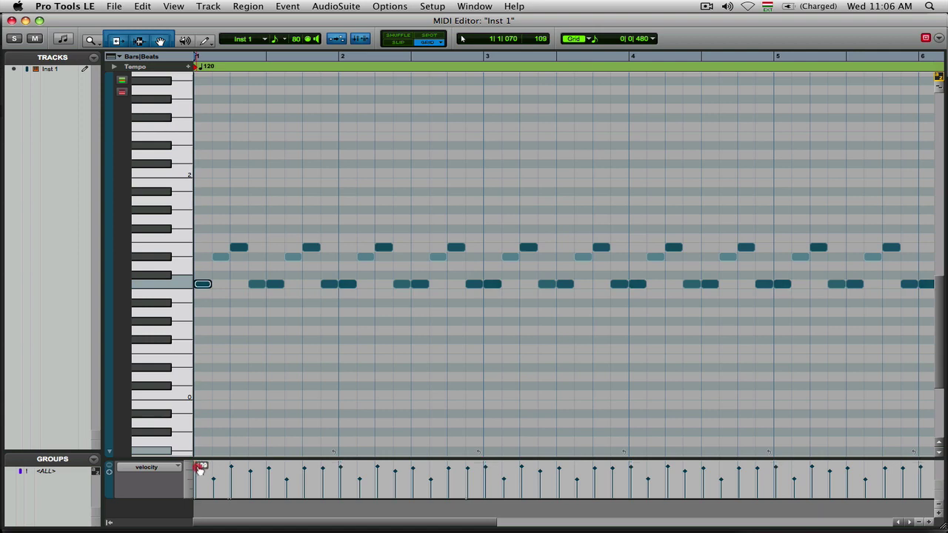
pyautogui.moveTo(198, 467); pyautogui.dragTo(199, 465)
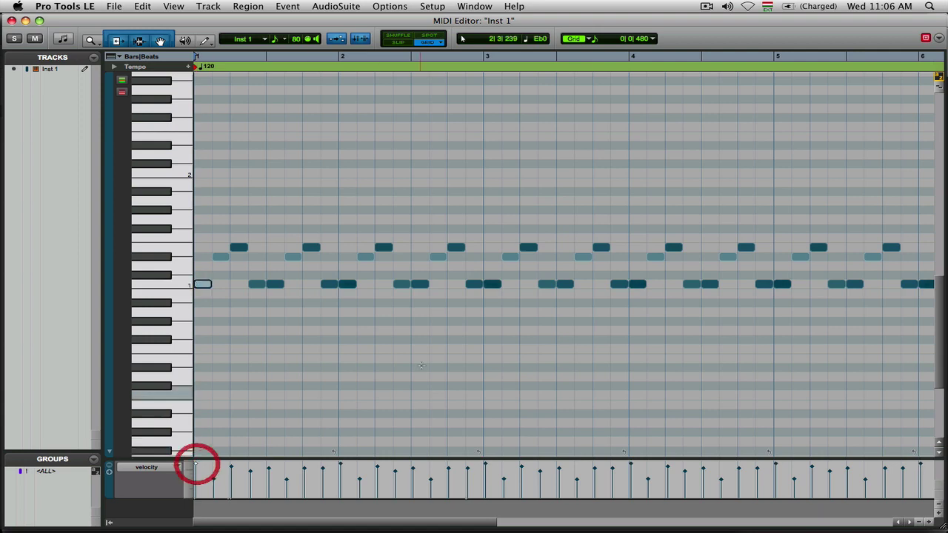
pyautogui.press('space')
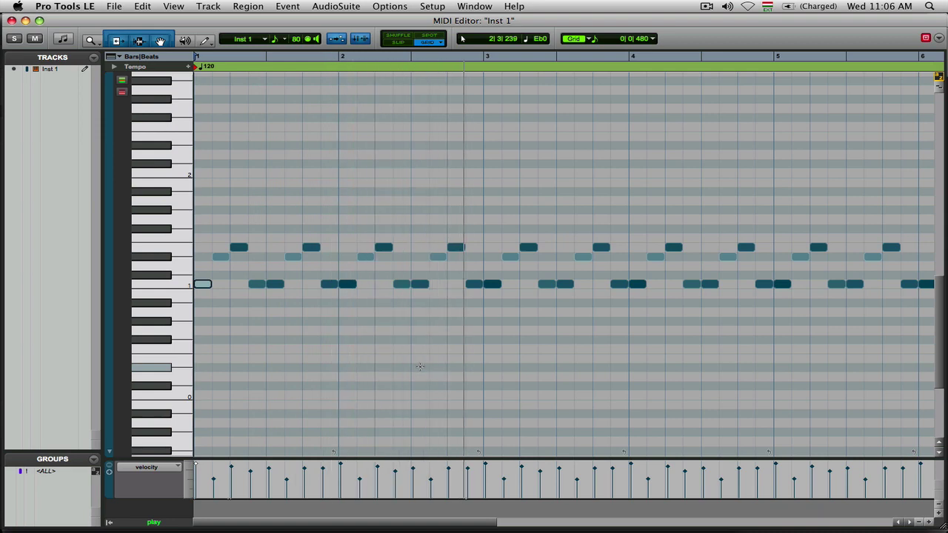
pyautogui.press('space')
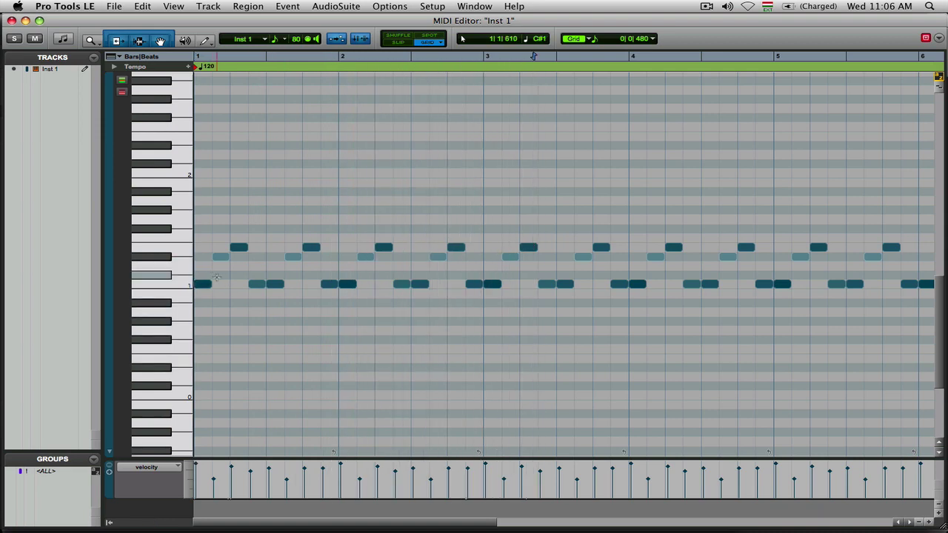
# Step: Add a C#1 note on the second eighth of bar 1 and extend it by one eighth note
pyautogui.click(216, 275)
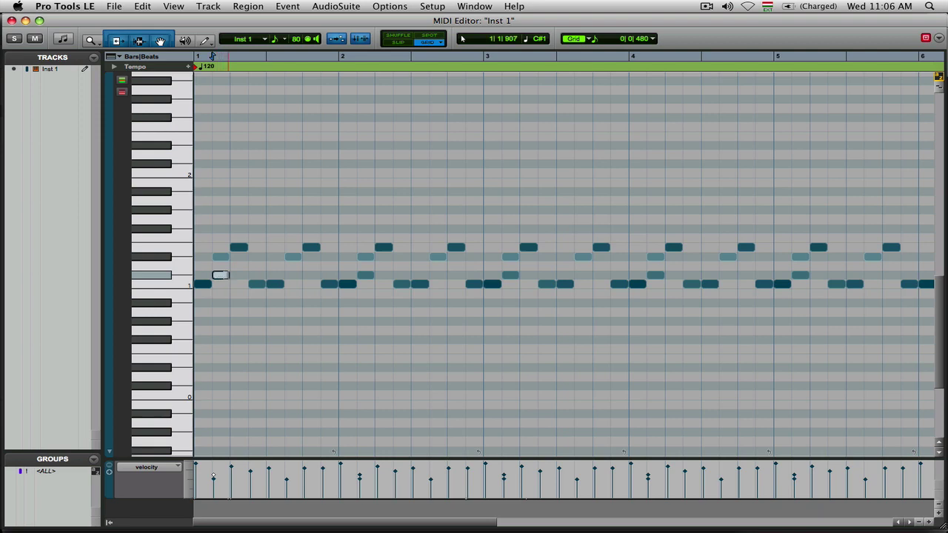
pyautogui.moveTo(231, 276); pyautogui.dragTo(243, 276)
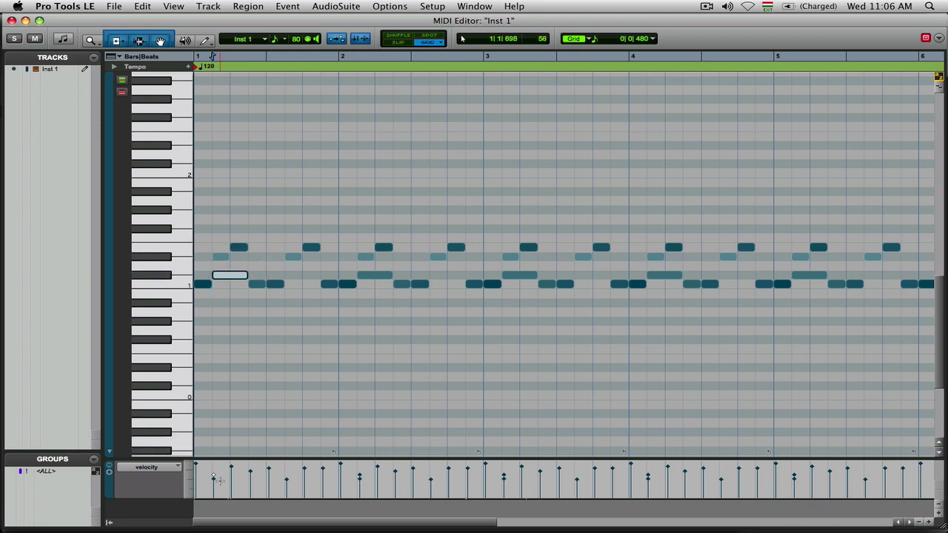
# Step: Raise the velocity of the long C#1 note in bar 1 and audition the loop
pyautogui.moveTo(215, 478); pyautogui.dragTo(214, 474)
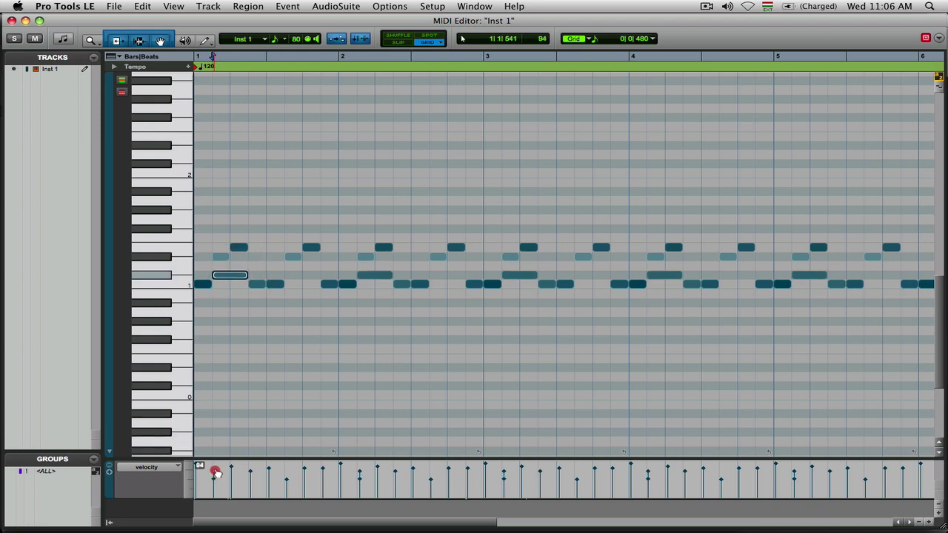
pyautogui.click(239, 422)
pyautogui.press('space')
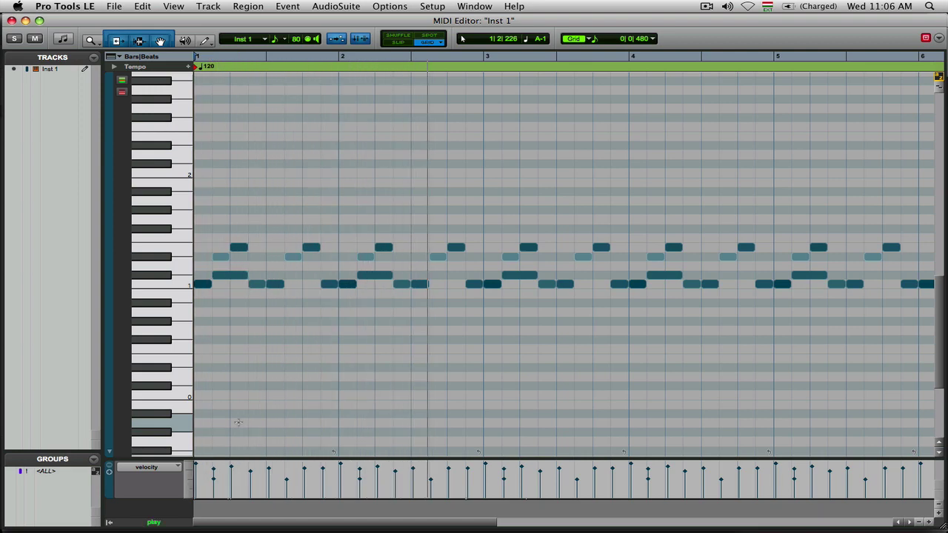
pyautogui.press('space')
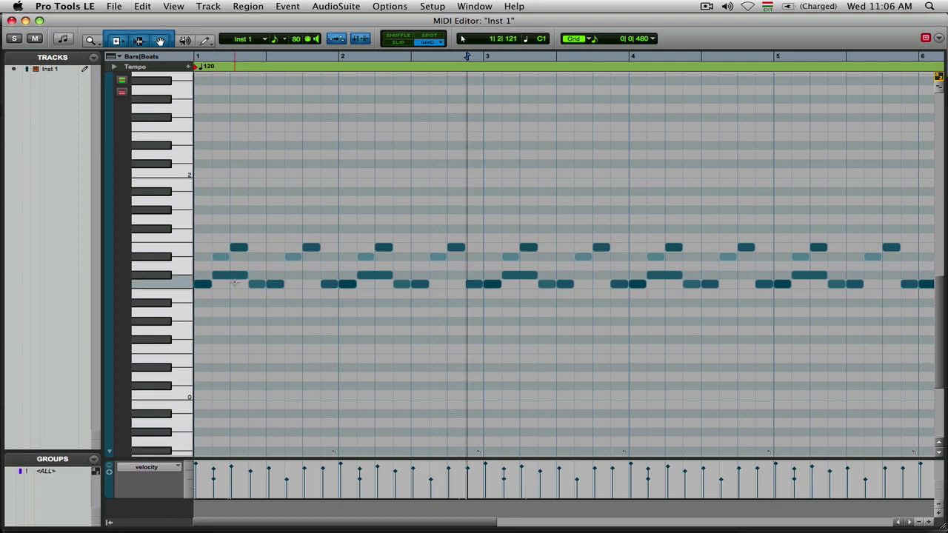
# Step: Trim the start of bar 1's C#1 note to beat 2 and play back the loop
pyautogui.moveTo(215, 274); pyautogui.dragTo(227, 276)
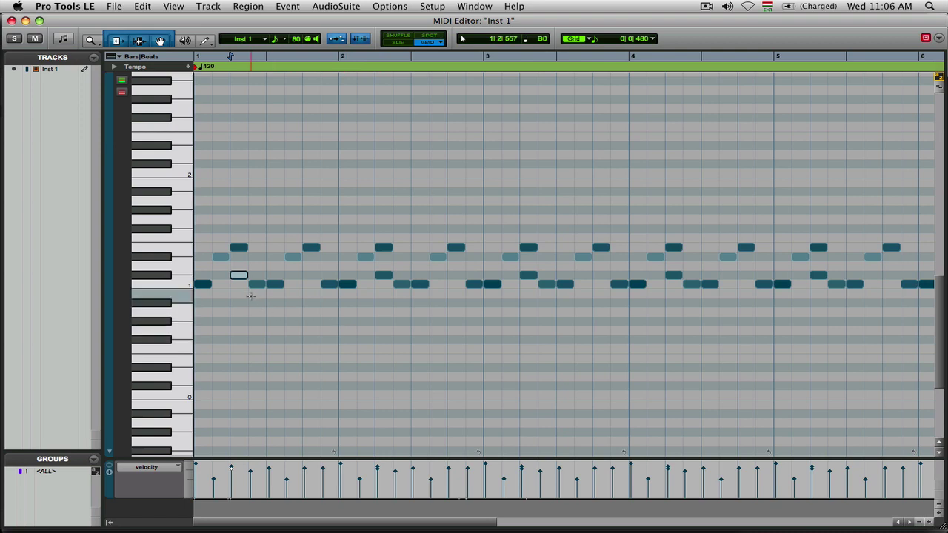
pyautogui.press('space')
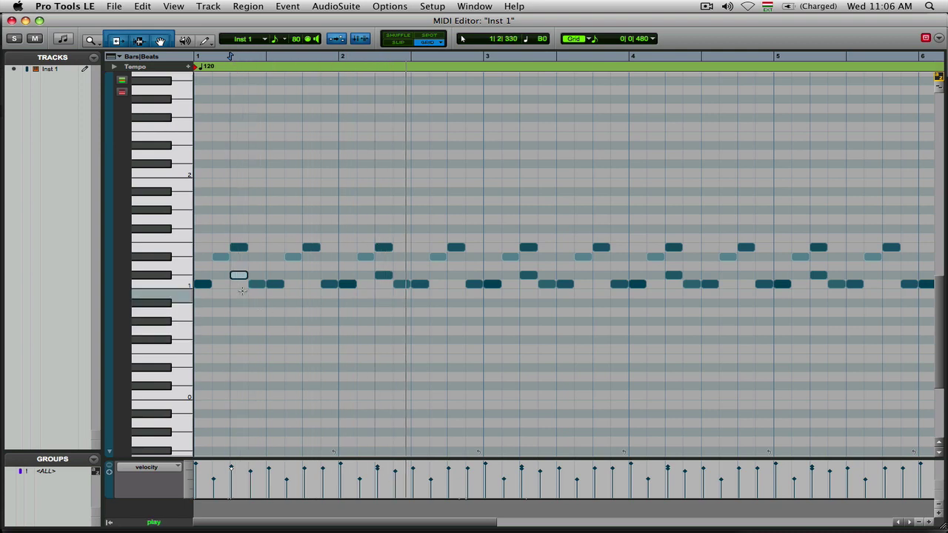
pyautogui.press('space')
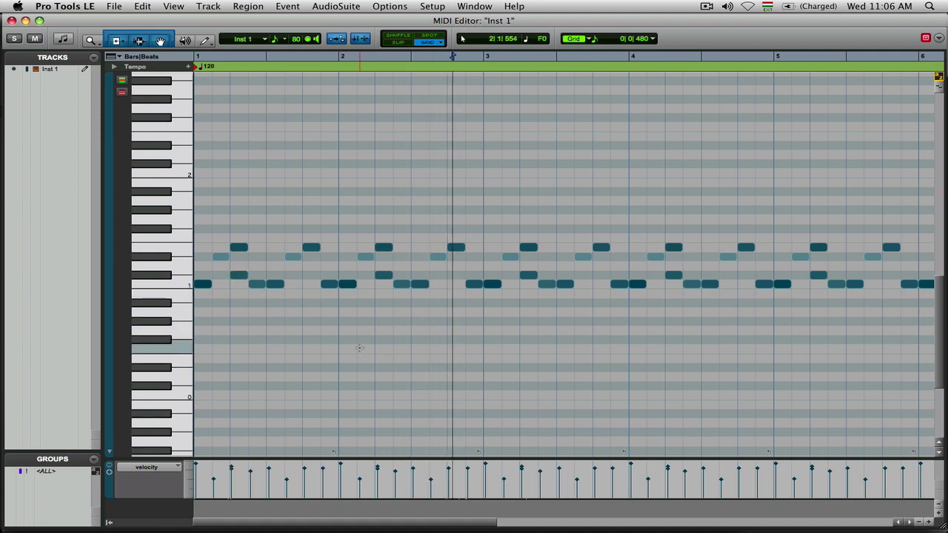
# Step: Turn off Mirrored MIDI Editing and move only bar 2's C#1 note one eighth note earlier
pyautogui.click(337, 41)
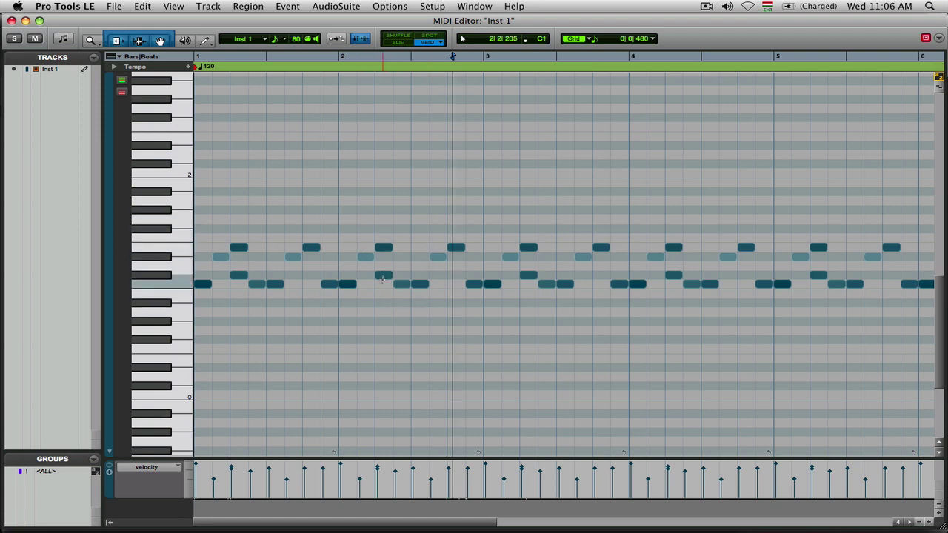
pyautogui.moveTo(384, 280); pyautogui.dragTo(366, 275)
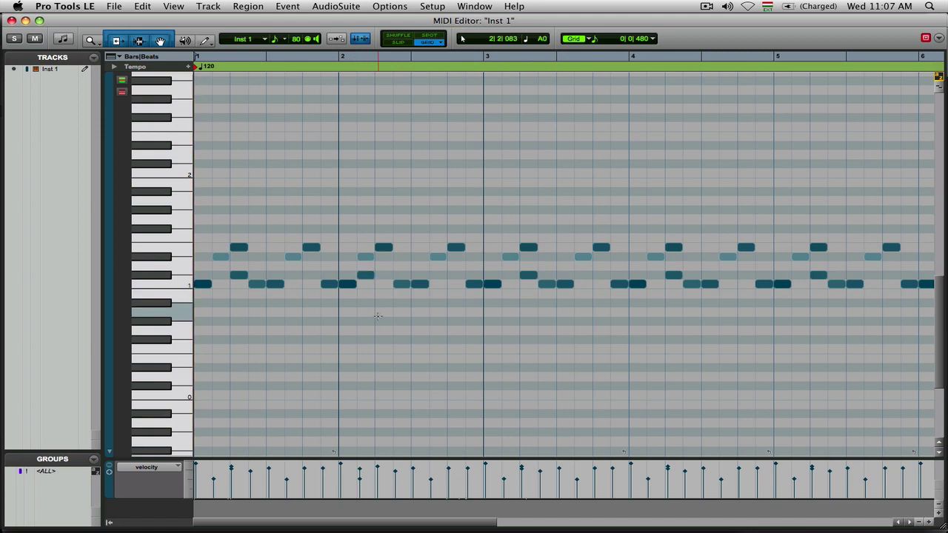
# Step: Play back the loop from the start through bar 2 to audition that bar's shifted C#1 note, and stop playback
pyautogui.press('space')
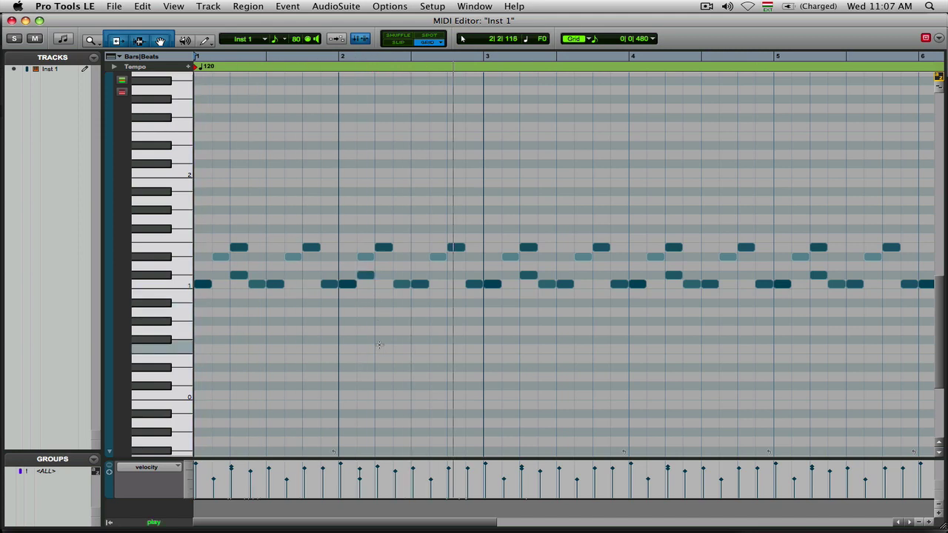
pyautogui.press('space')
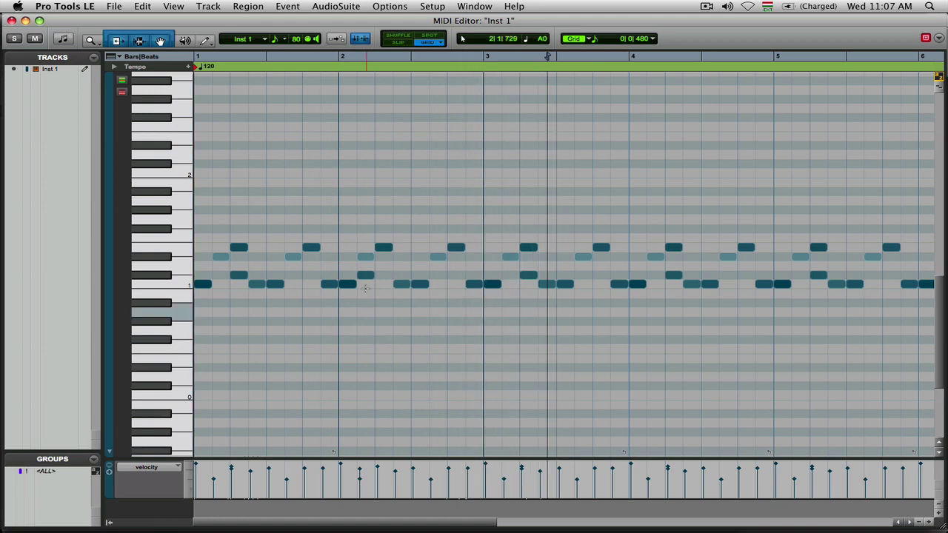
# Step: Turn on Mirrored MIDI Editing, move bar 1's C#1 note one eighth note earlier, and audition the loop from the start
pyautogui.click(337, 38)
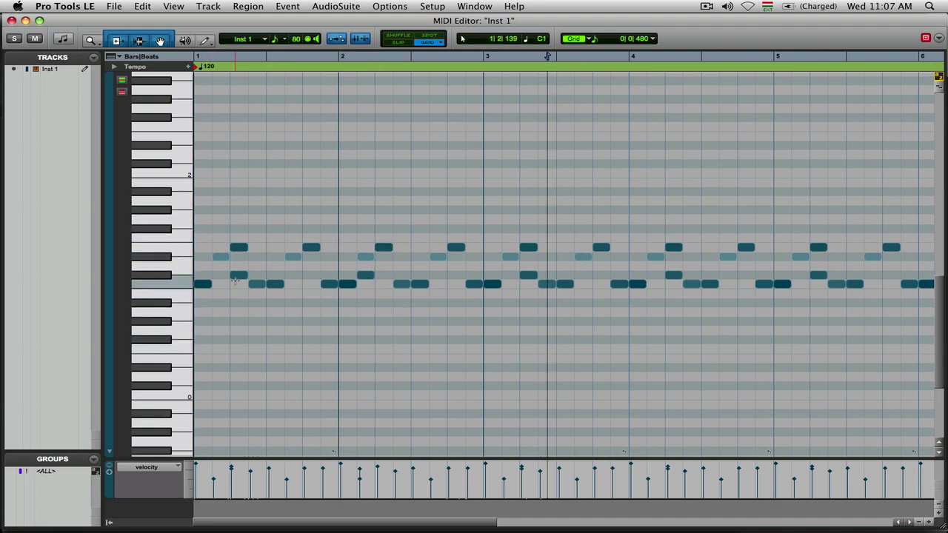
pyautogui.moveTo(236, 279); pyautogui.dragTo(229, 278)
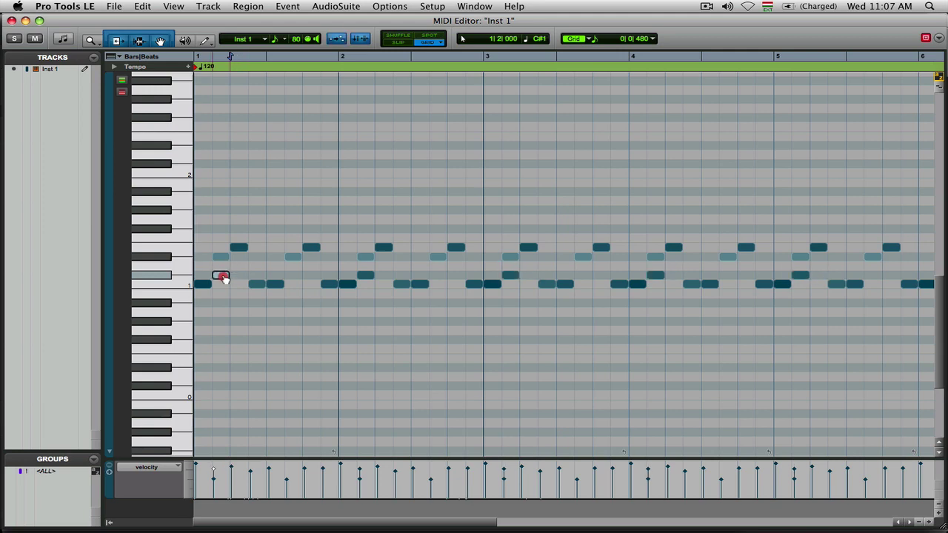
pyautogui.press('Return')
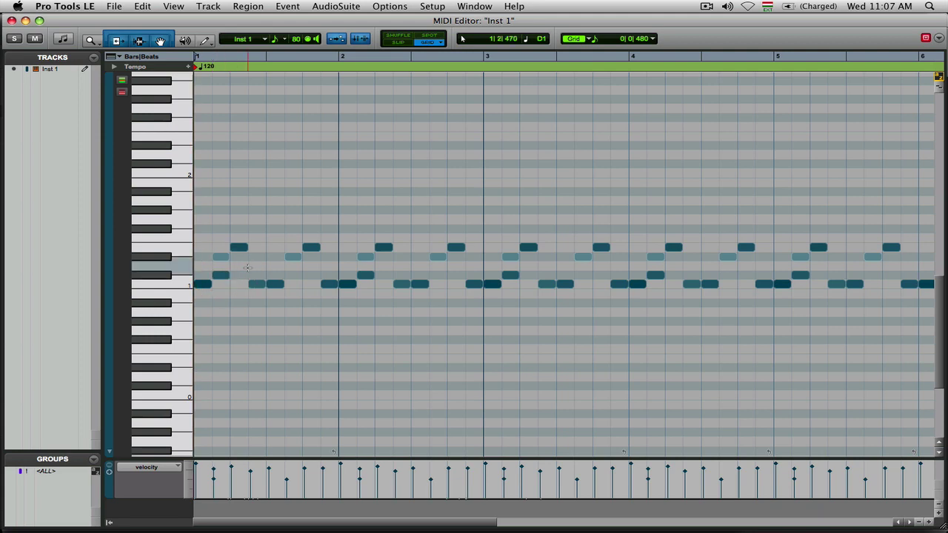
pyautogui.press('space')
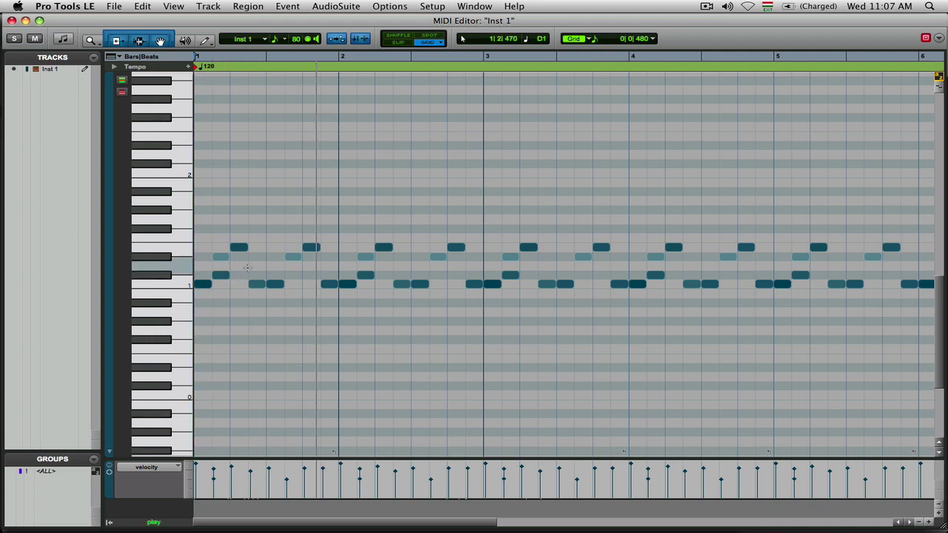